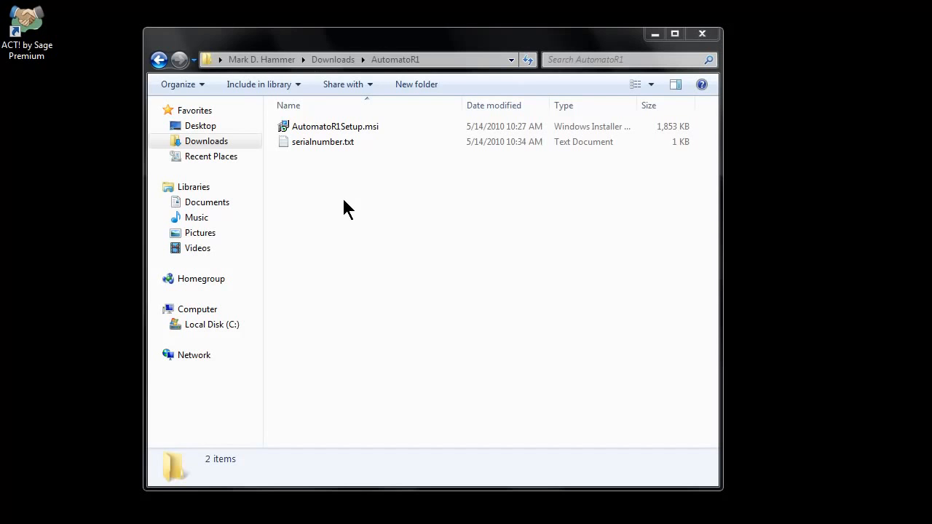
# Install AutomatoR1 from AutomatoR1Setup.msi for everyone in the default folder and close the finished installer.
pyautogui.click(357, 127)
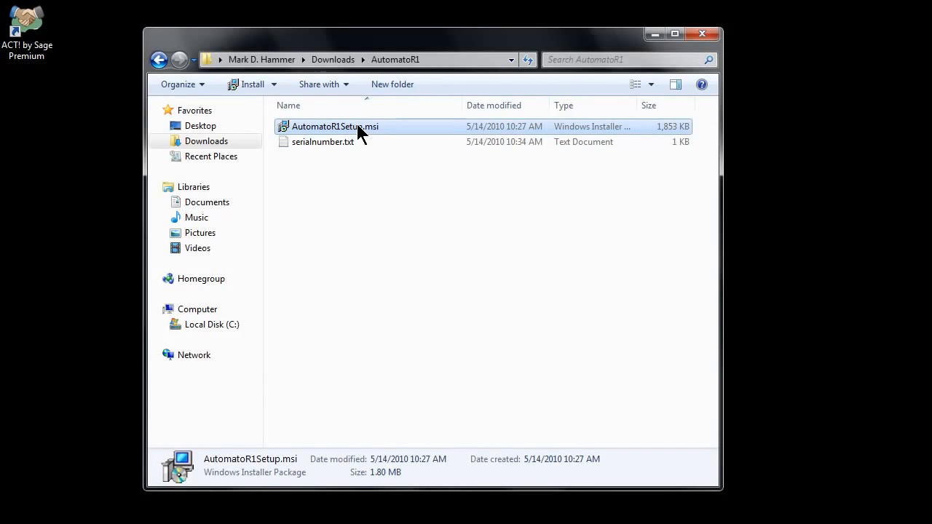
pyautogui.doubleClick(357, 126)
pyautogui.click(510, 309)
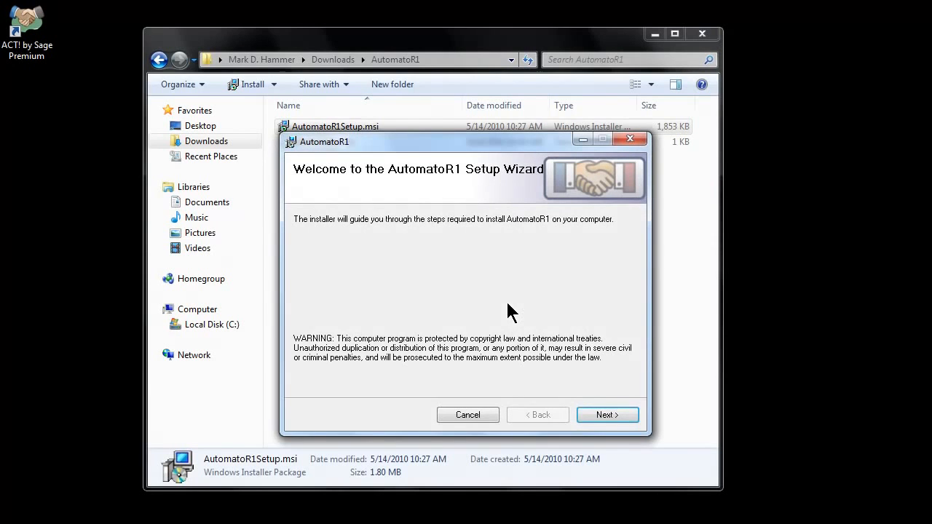
pyautogui.click(604, 414)
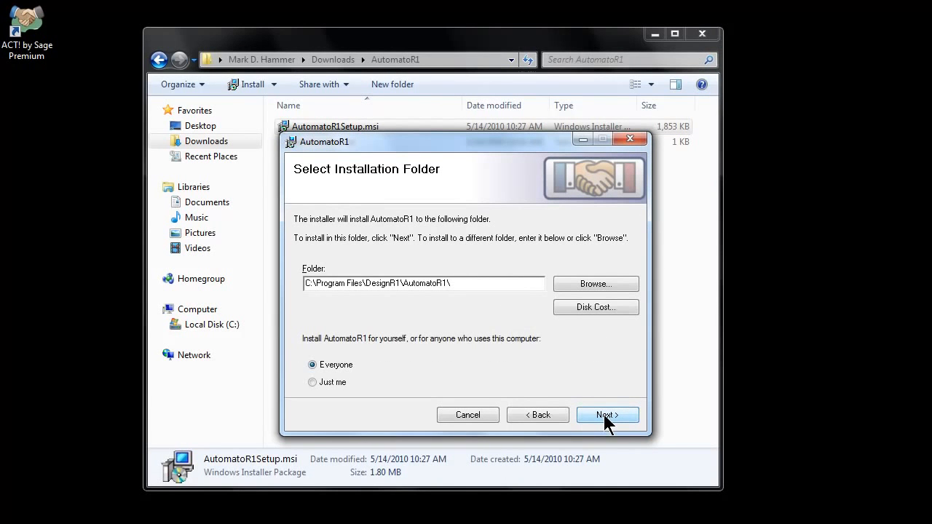
pyautogui.click(603, 414)
pyautogui.click(603, 414)
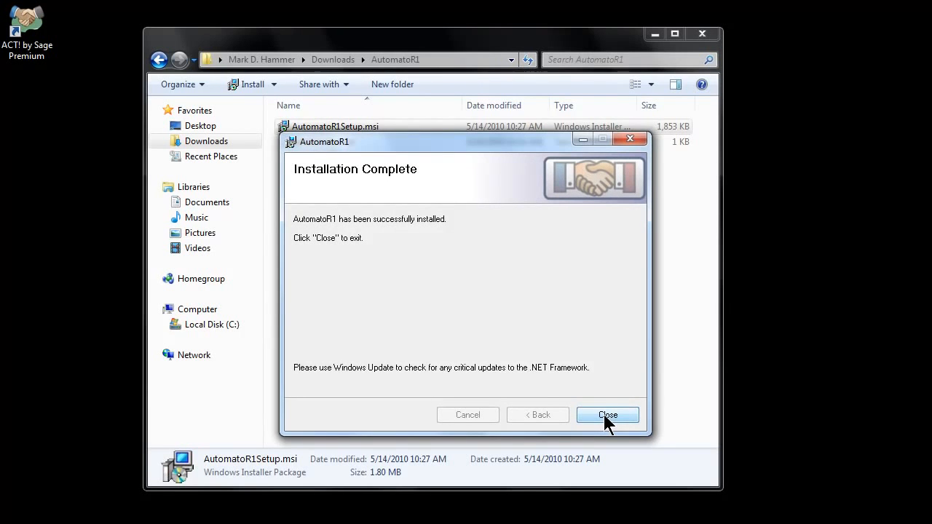
pyautogui.click(605, 415)
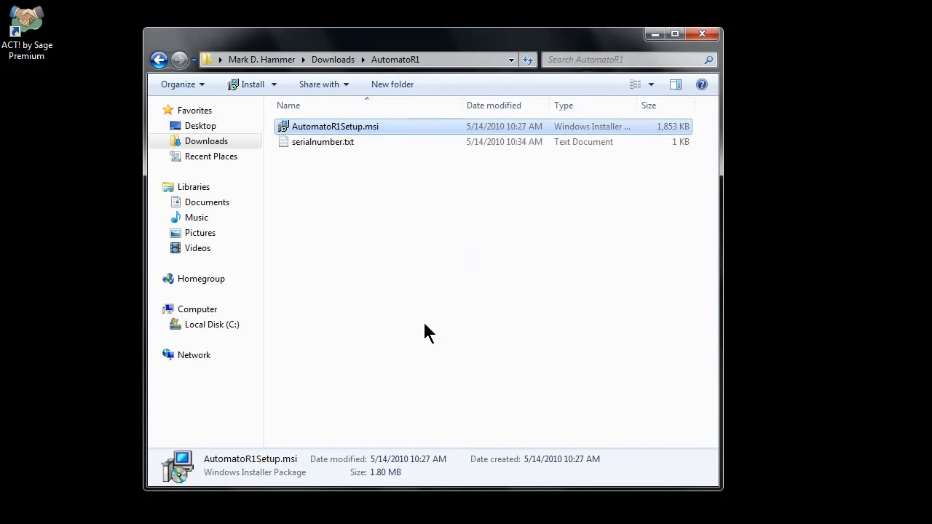
# Switch to ACT! by Sage Premium and log on to the ACT2010Demo database with the account password.
pyautogui.click(27, 37)
pyautogui.doubleClick(25, 36)
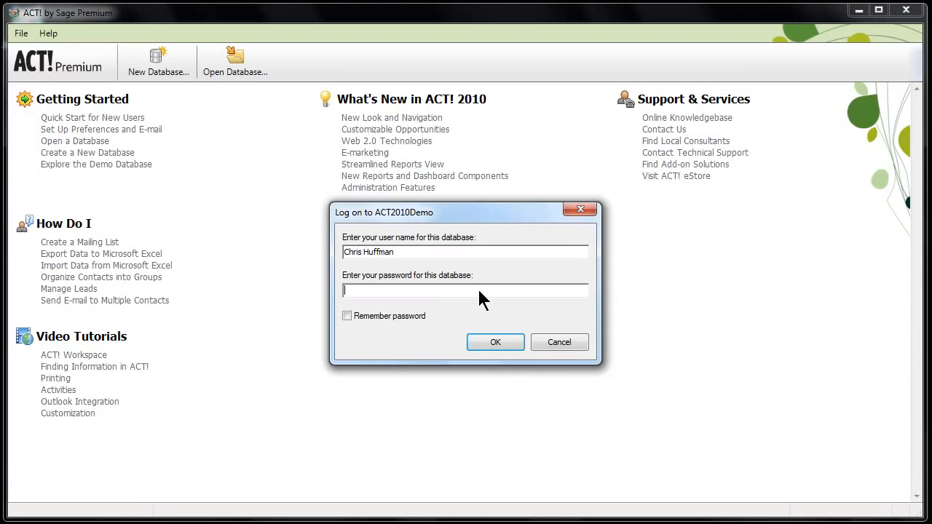
pyautogui.write('•••')
pyautogui.click(495, 342)
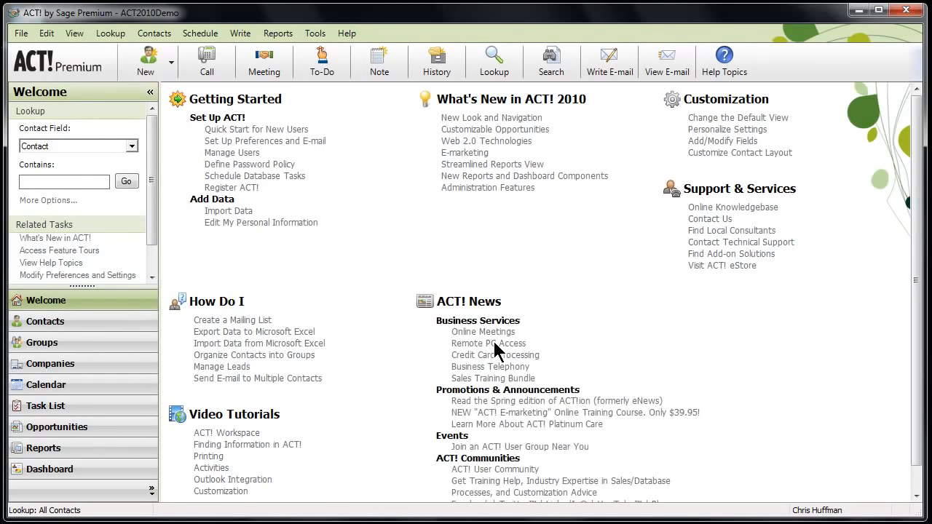
# Show the User Fields in the contact's detail view and open the contact layout in the Layout Designer.
pyautogui.click(51, 326)
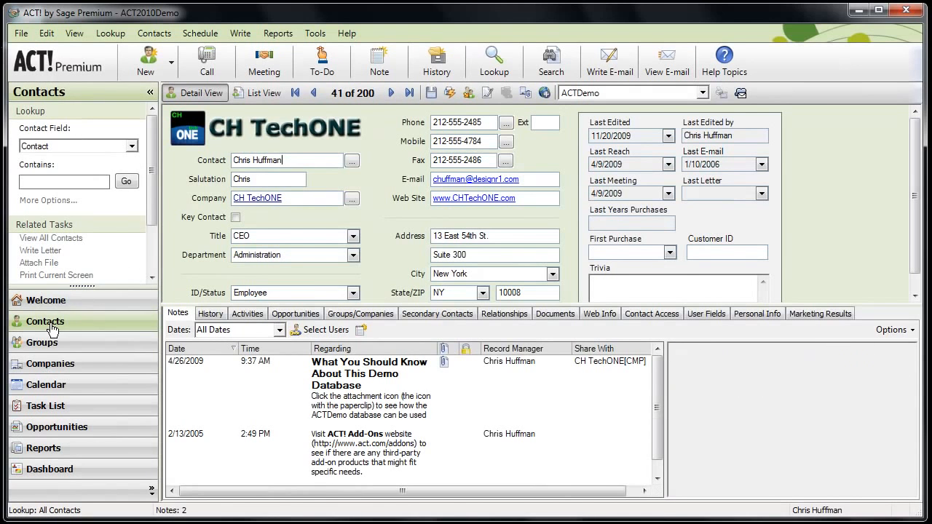
pyautogui.click(705, 314)
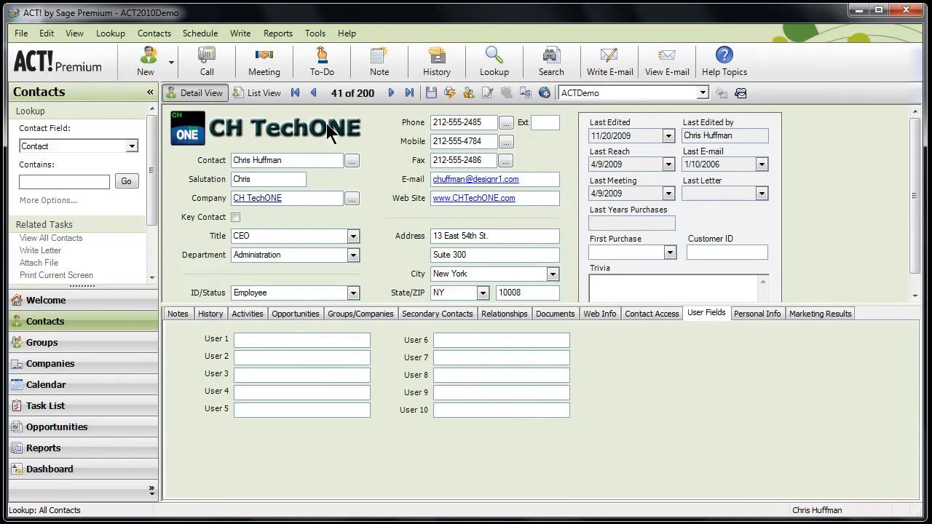
pyautogui.click(314, 34)
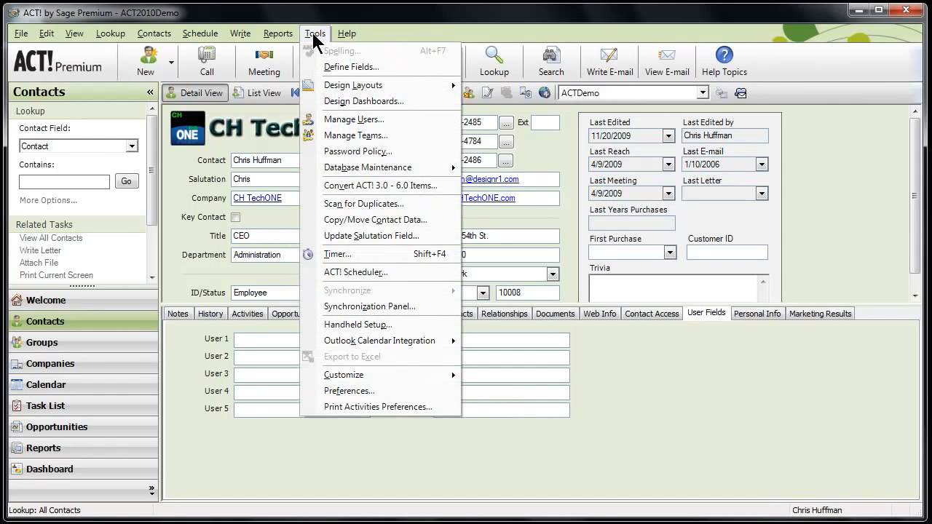
pyautogui.moveTo(408, 85)
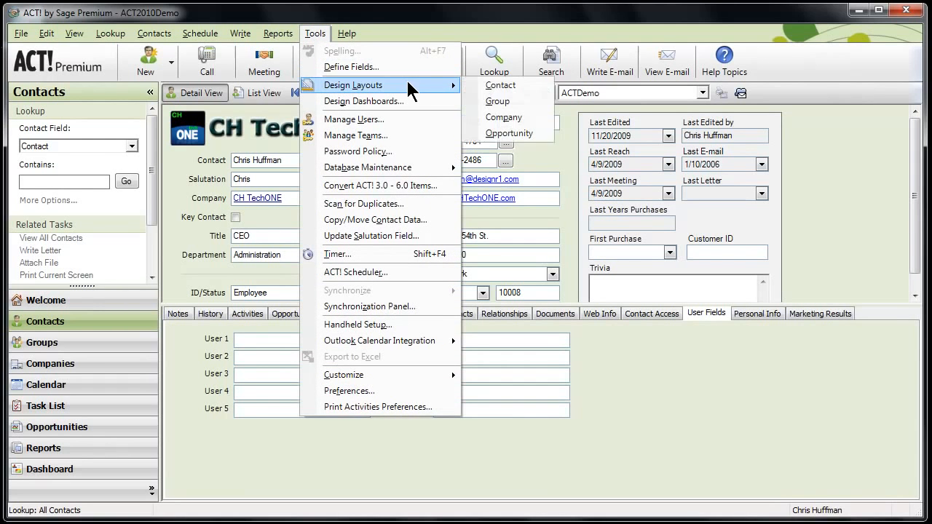
pyautogui.click(494, 84)
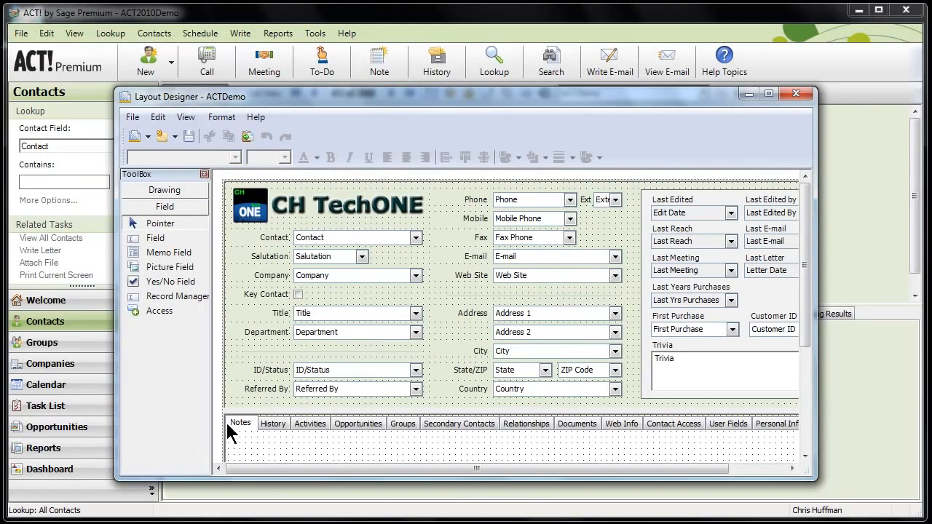
# Customize the Layout Designer's toolbox to include the AutomatoR1 control.
pyautogui.rightClick(162, 357)
pyautogui.click(199, 368)
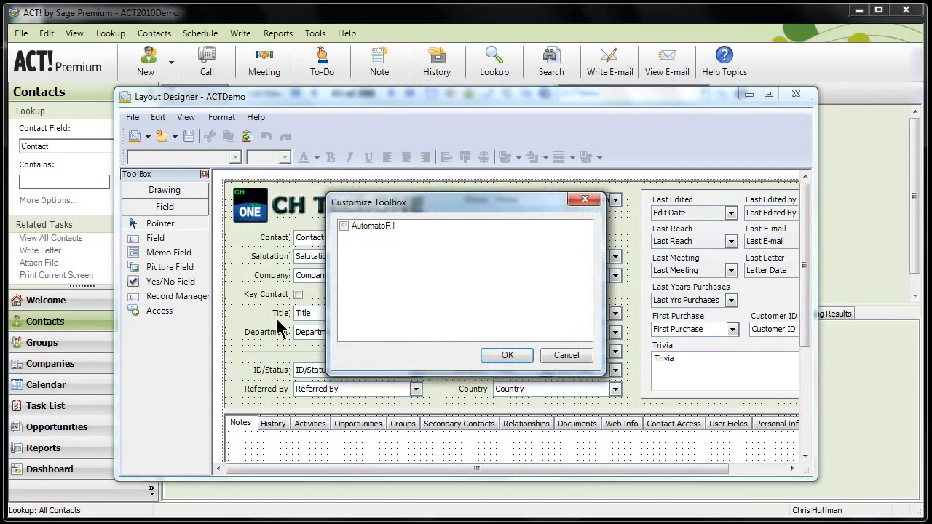
pyautogui.click(345, 226)
pyautogui.click(344, 226)
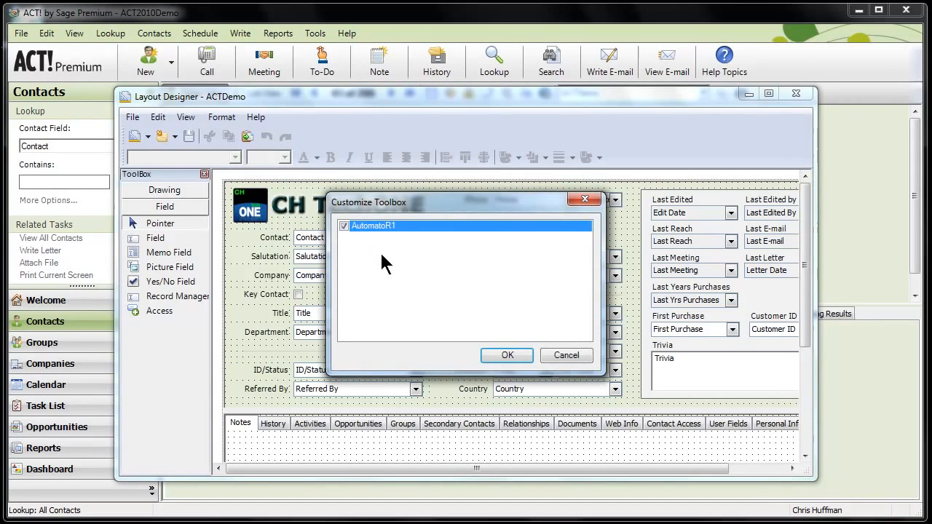
pyautogui.click(504, 355)
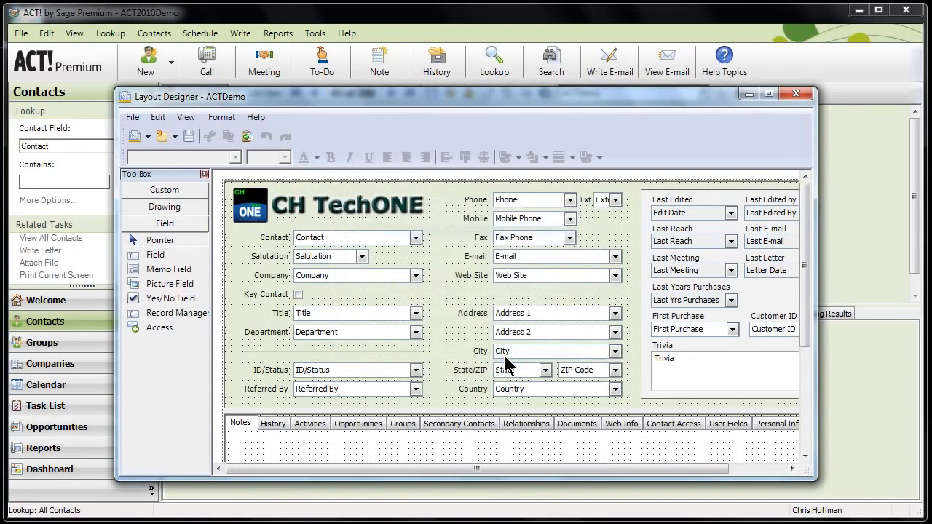
# Place an AutomatoR1 button on the layout's User Fields page beside the User 7 field.
pyautogui.click(157, 189)
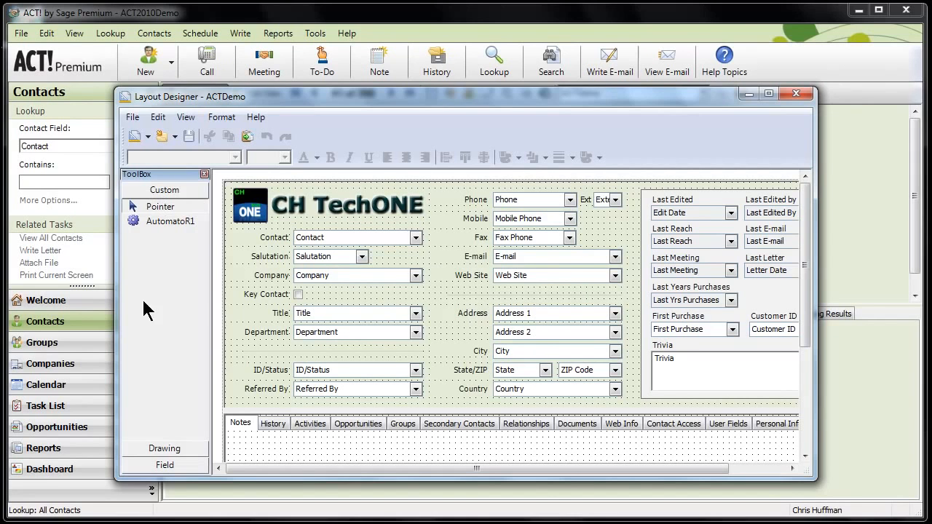
pyautogui.click(722, 424)
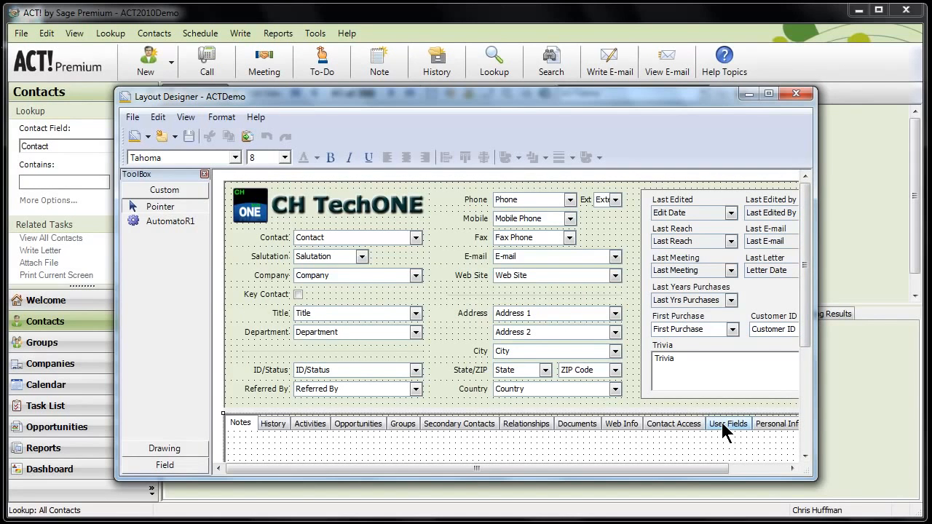
pyautogui.click(722, 423)
pyautogui.scroll(-3, 803, 385)
pyautogui.scroll(-3, 805, 384)
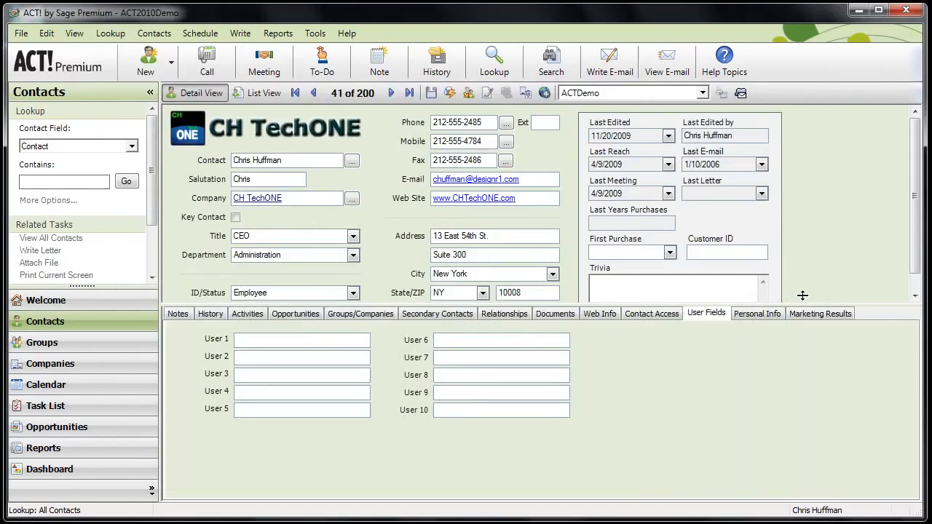
pyautogui.moveTo(803, 297); pyautogui.dragTo(803, 280)
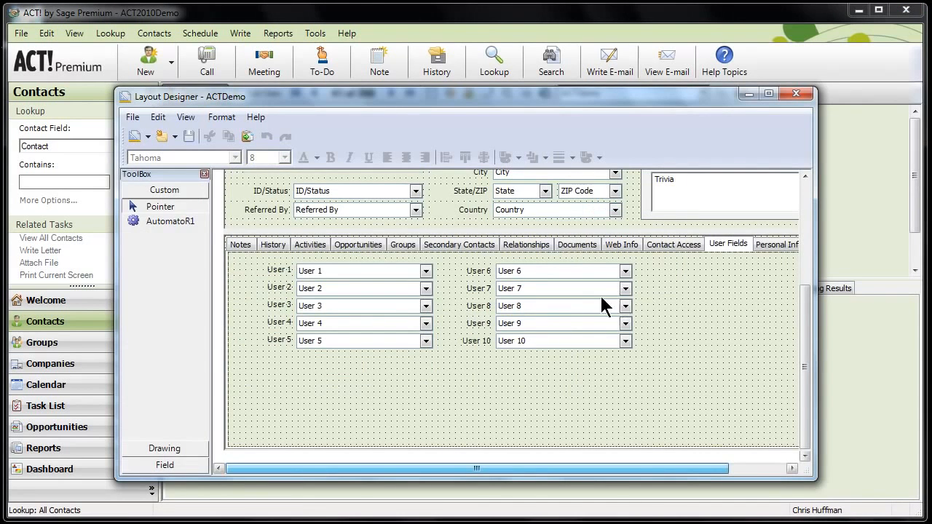
pyautogui.click(166, 221)
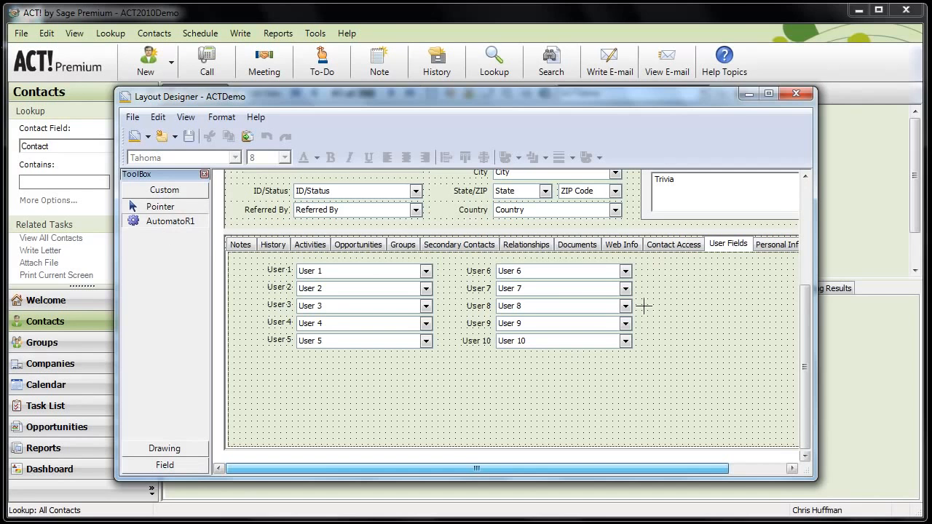
pyautogui.click(657, 285)
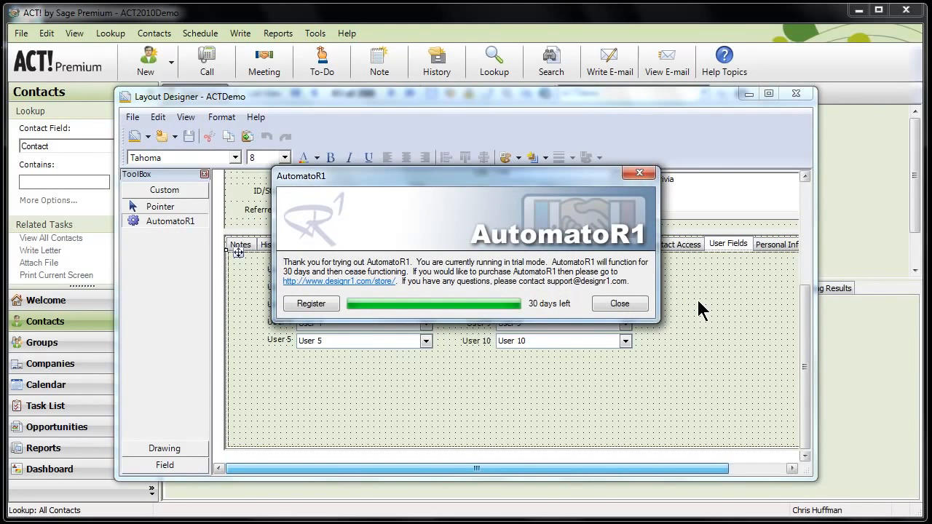
# Register AutomatoR1 with the serial number and the customer's contact details, and close the registration notice.
pyautogui.click(314, 304)
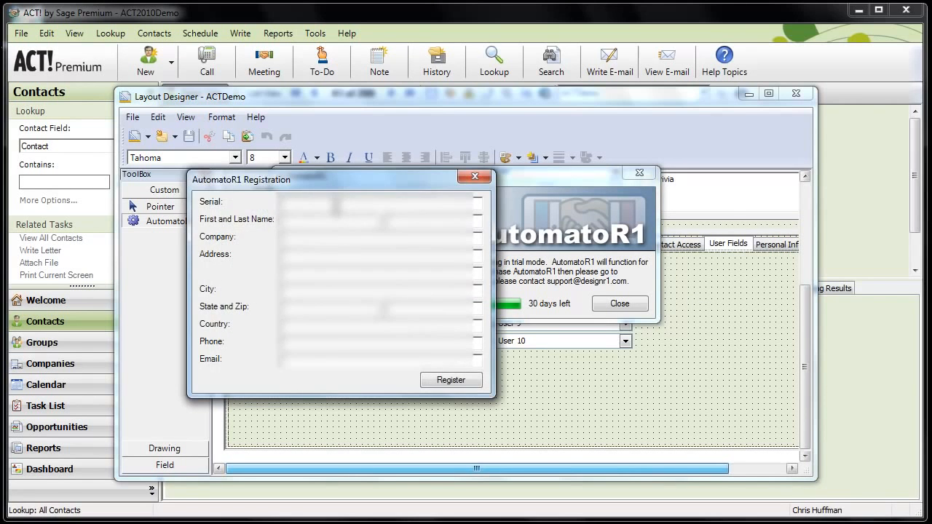
pyautogui.click(444, 379)
pyautogui.click(445, 383)
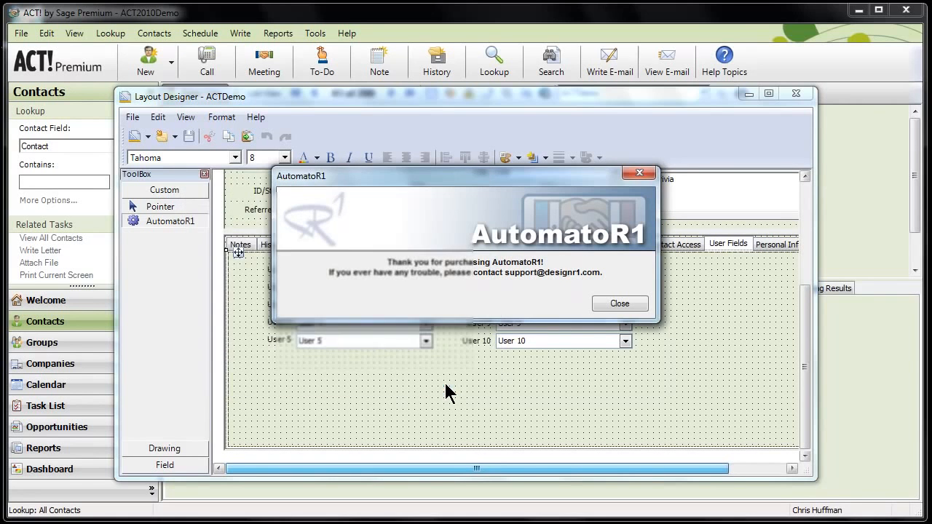
pyautogui.click(619, 304)
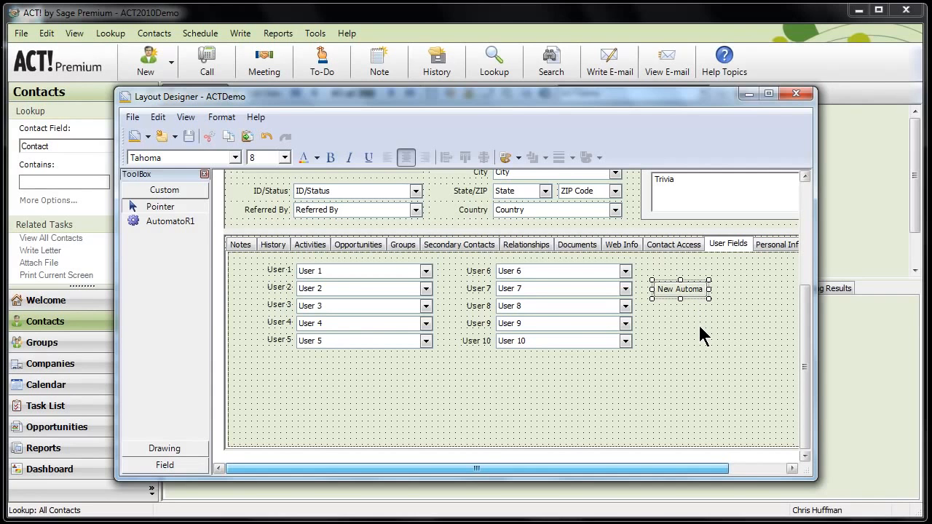
# Set the new AutomatoR1 button's Text property to "Math".
pyautogui.press('F4')
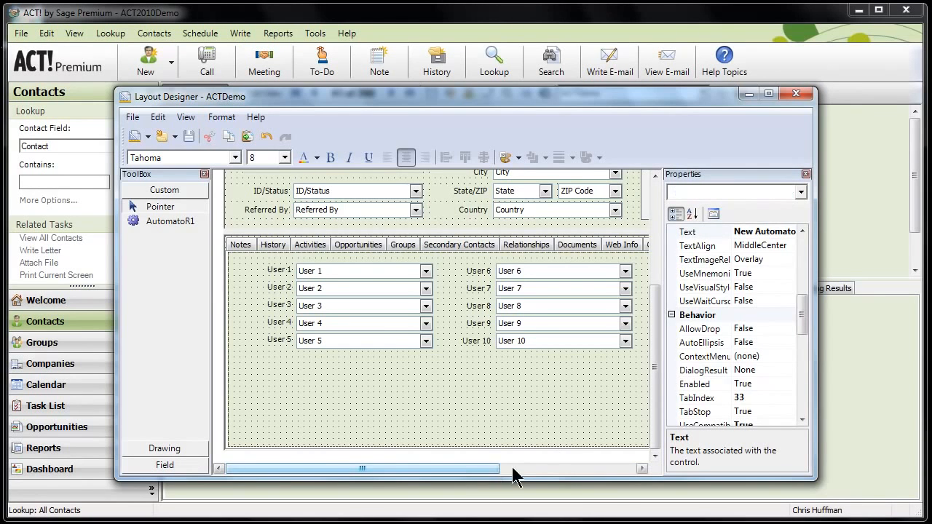
pyautogui.click(564, 470)
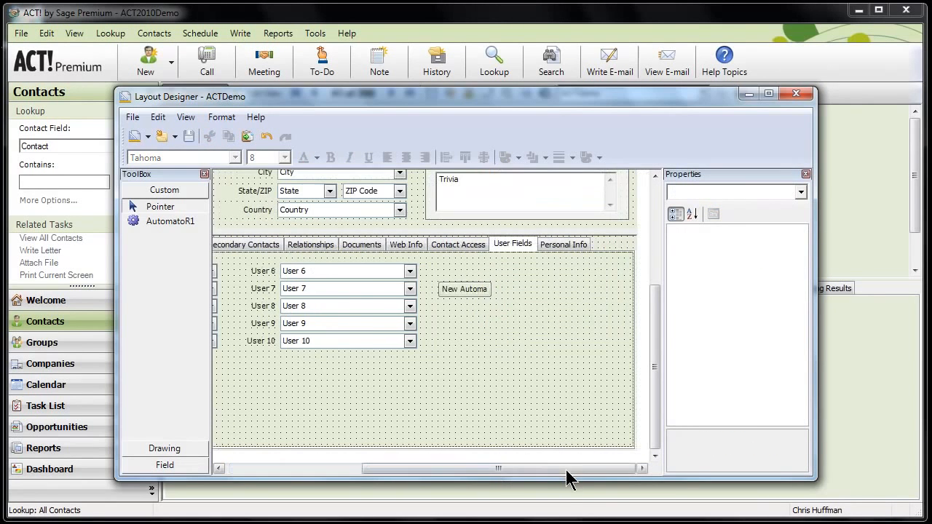
pyautogui.click(462, 288)
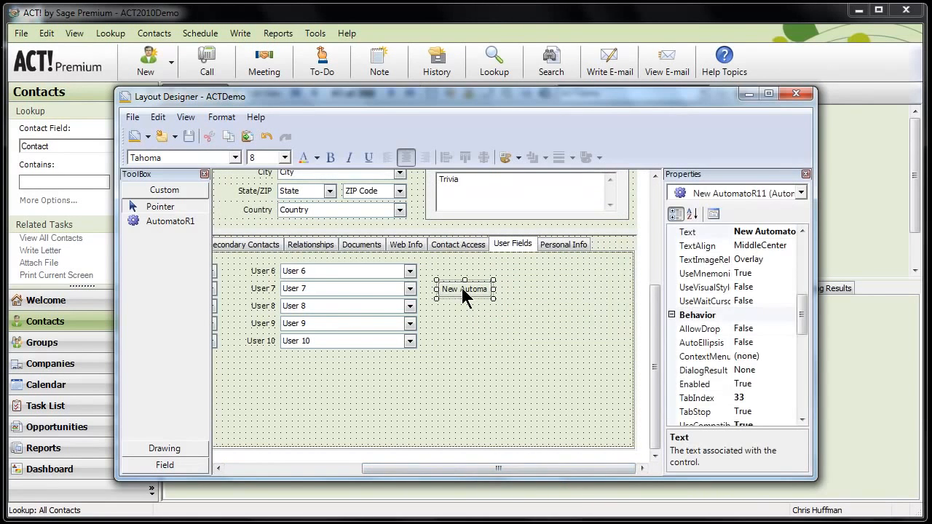
pyautogui.click(757, 233)
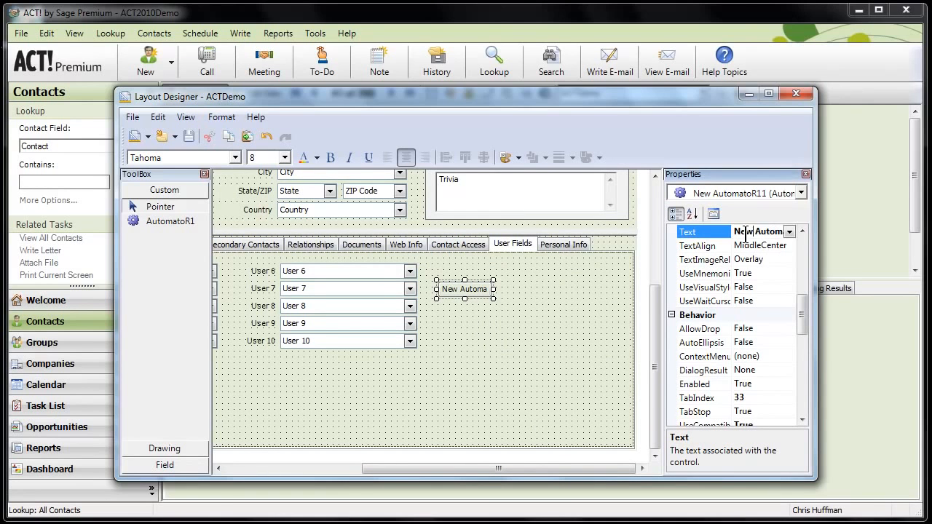
pyautogui.press('Delete')
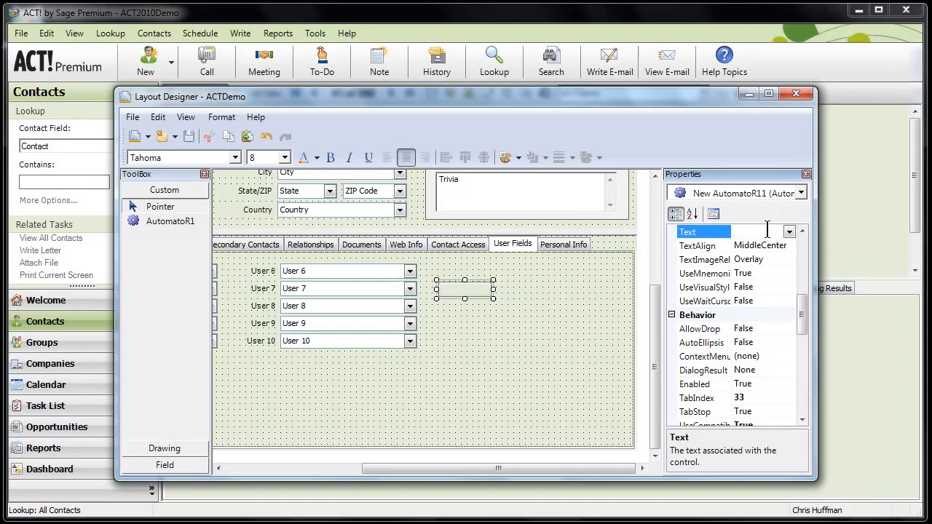
pyautogui.write('Math')
# Edit the Math button's ButtonActions and add a new action of type Math.
pyautogui.moveTo(801, 323); pyautogui.dragTo(803, 357)
pyautogui.click(760, 342)
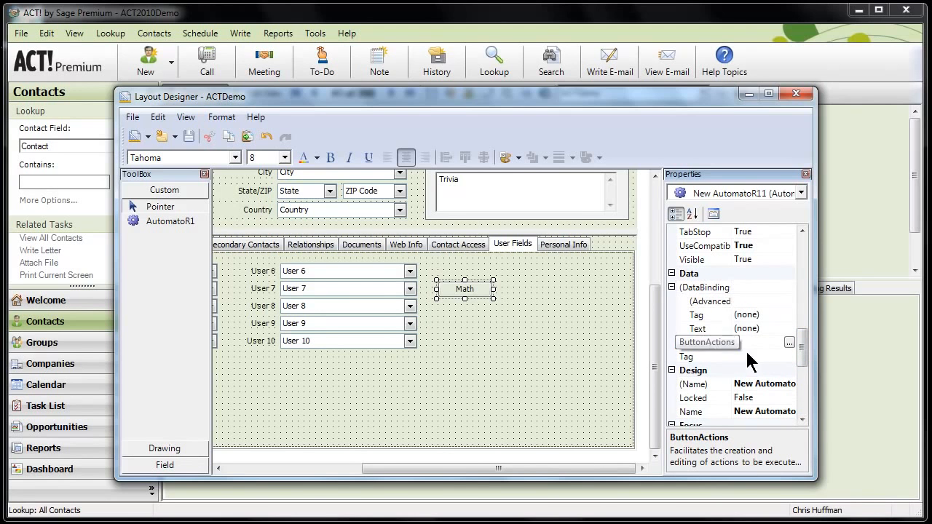
pyautogui.click(789, 342)
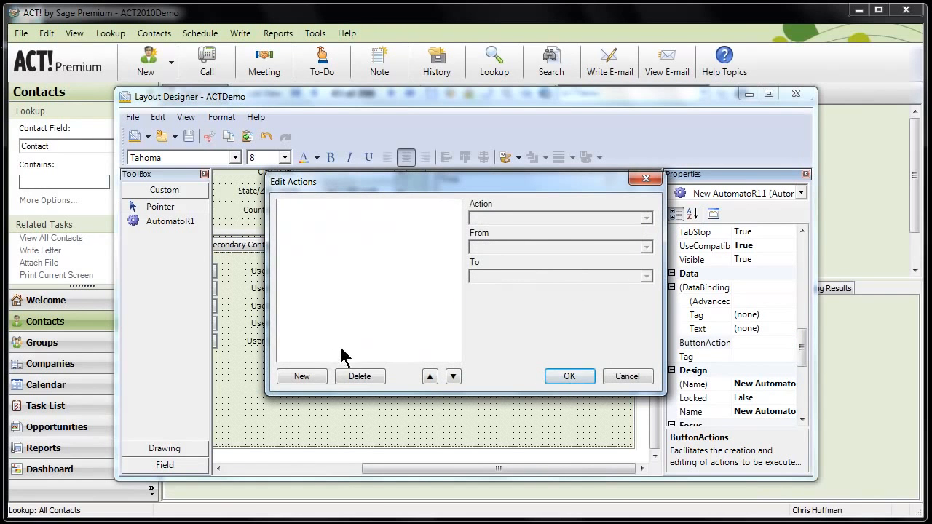
pyautogui.click(302, 376)
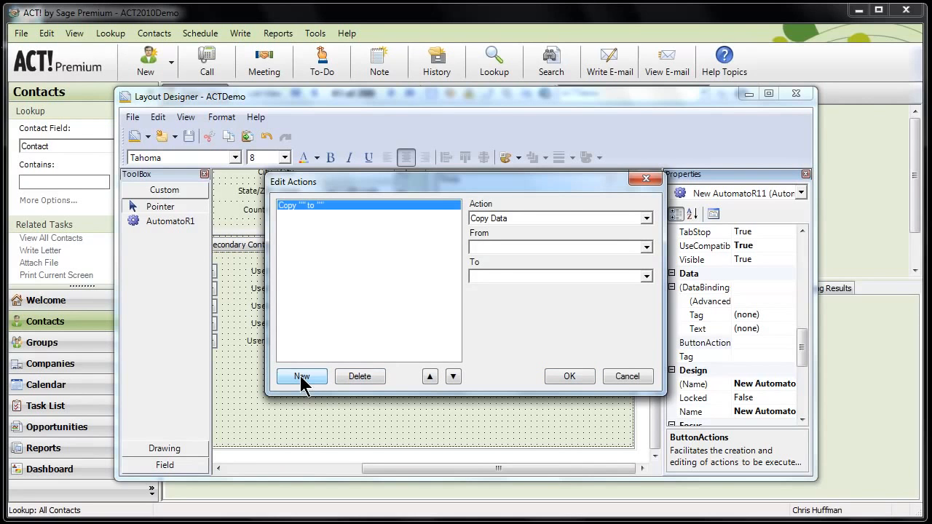
pyautogui.click(646, 218)
pyautogui.moveTo(647, 243); pyautogui.dragTo(647, 269)
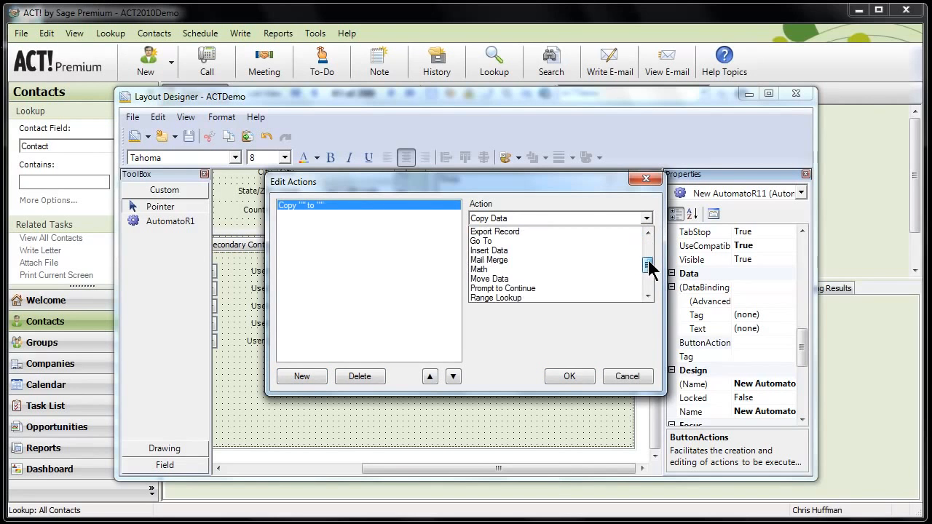
pyautogui.click(510, 270)
# Set the Math action's target field to User 10.
pyautogui.click(504, 247)
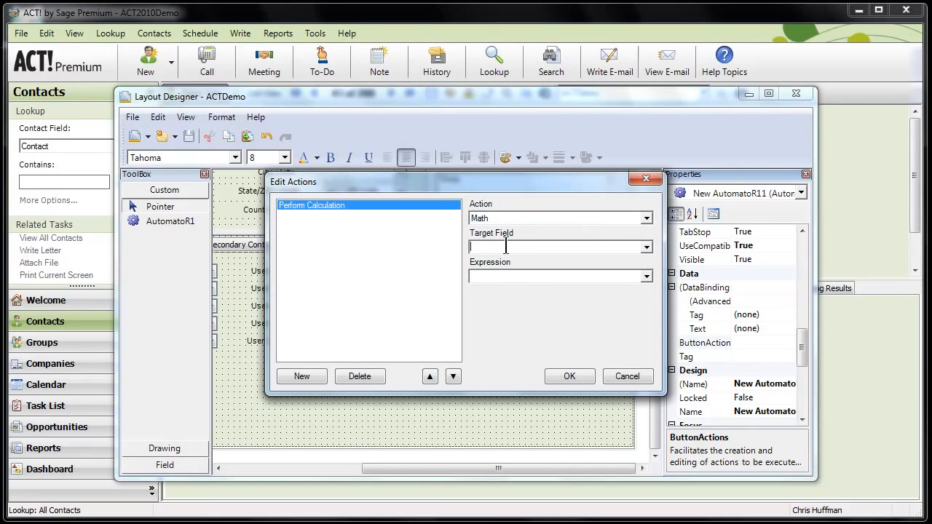
pyautogui.click(645, 248)
pyautogui.moveTo(647, 275); pyautogui.dragTo(651, 308)
pyautogui.scroll(-1, 553, 291)
pyautogui.click(514, 267)
# Set the Math action's expression to {User 1} + {User 2} and confirm the button's actions.
pyautogui.click(505, 276)
pyautogui.write('{User 1} + {User 2}')
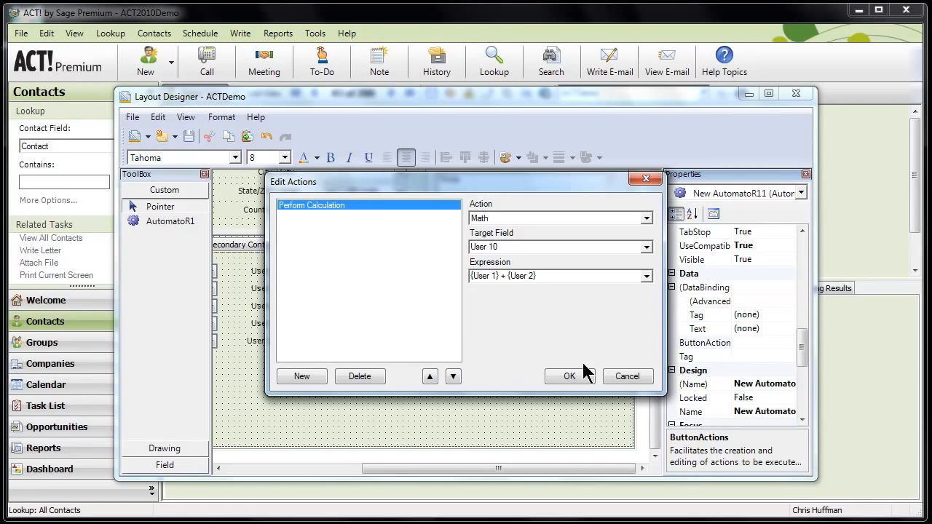
pyautogui.click(567, 374)
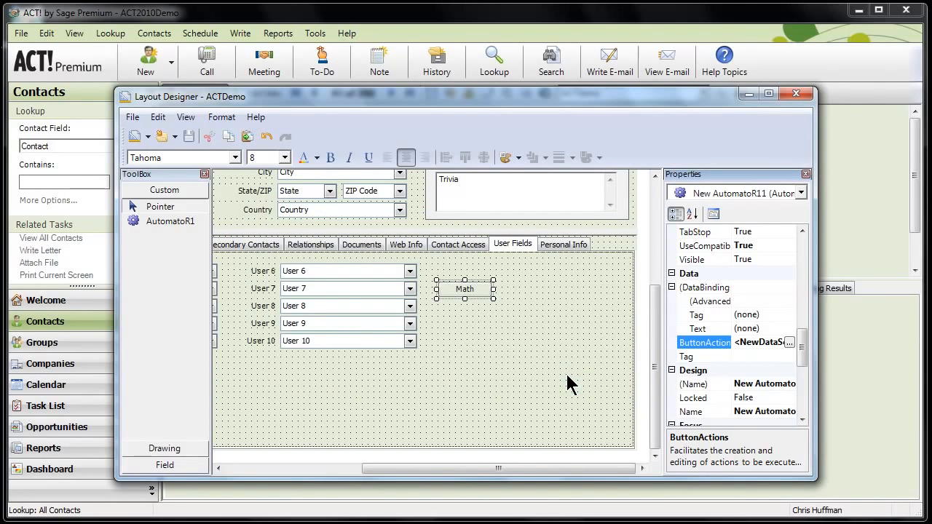
# Save the contact layout and close the Layout Designer.
pyautogui.click(188, 136)
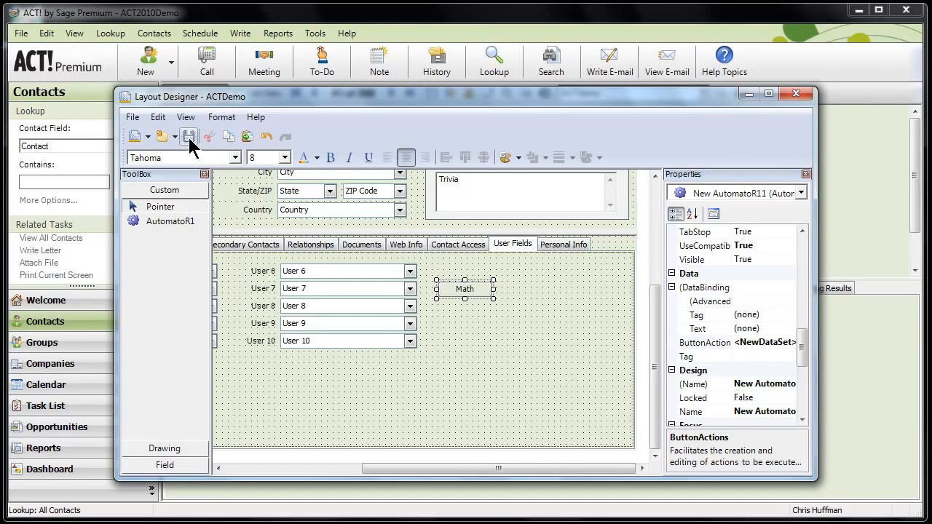
pyautogui.click(795, 93)
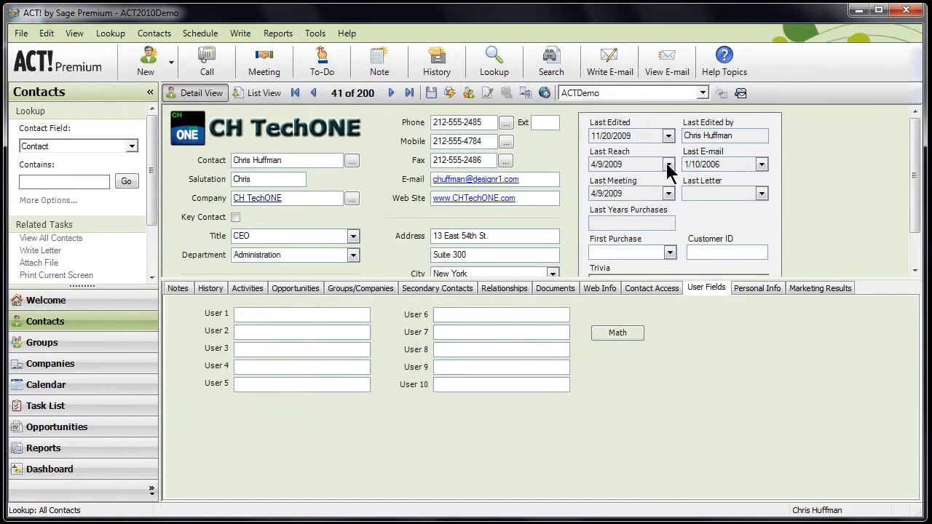
# Enter 1 in the contact's User 1 field and 2 in User 2.
pyautogui.click(274, 315)
pyautogui.write('1')
pyautogui.click(317, 331)
pyautogui.write('2')
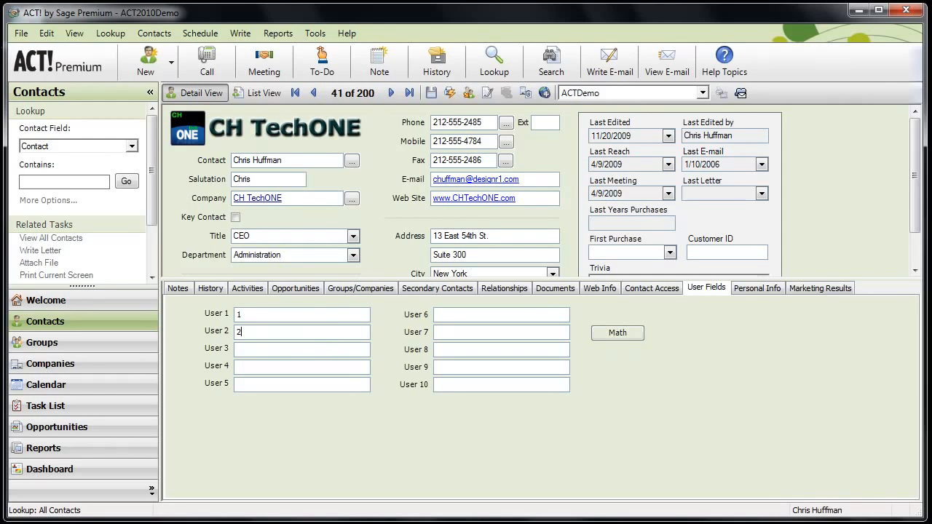